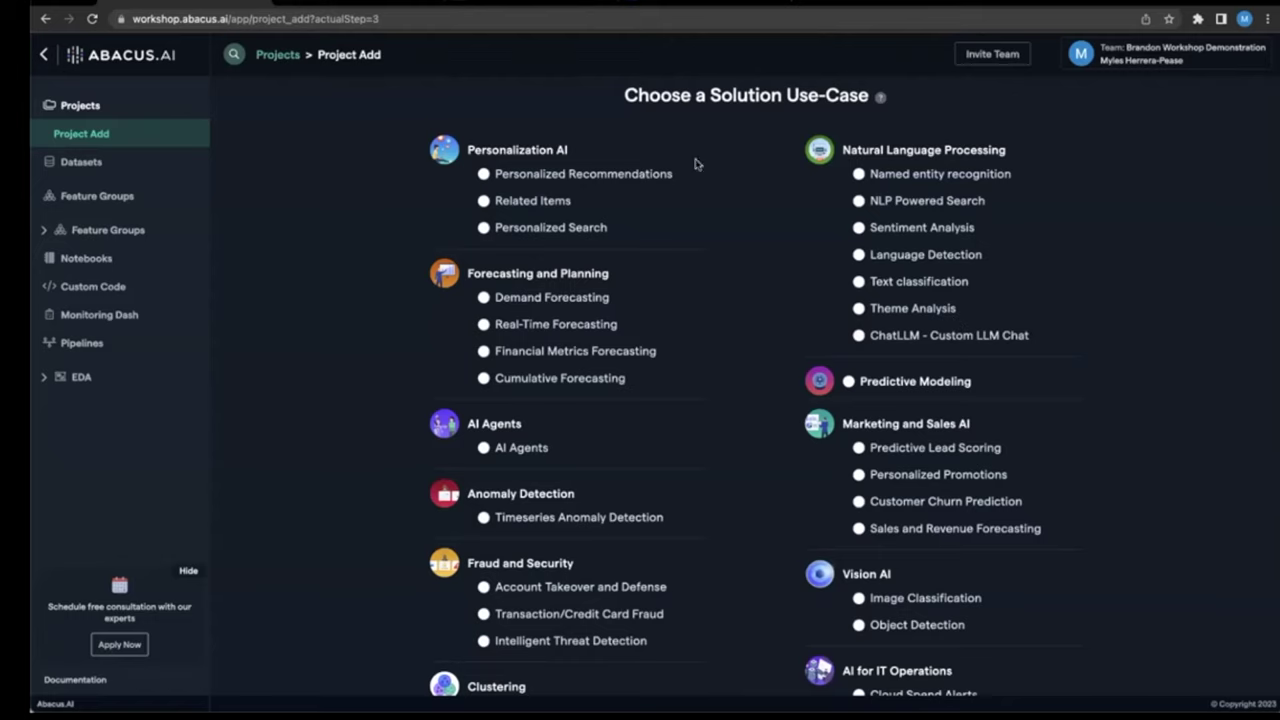
Create a project with the ChatLLM - Custom LLM Chat use case and name it workshop6222023
{"action": "scroll", "coordinate": [745, 296], "scroll_direction": "up", "scroll_amount": 1}
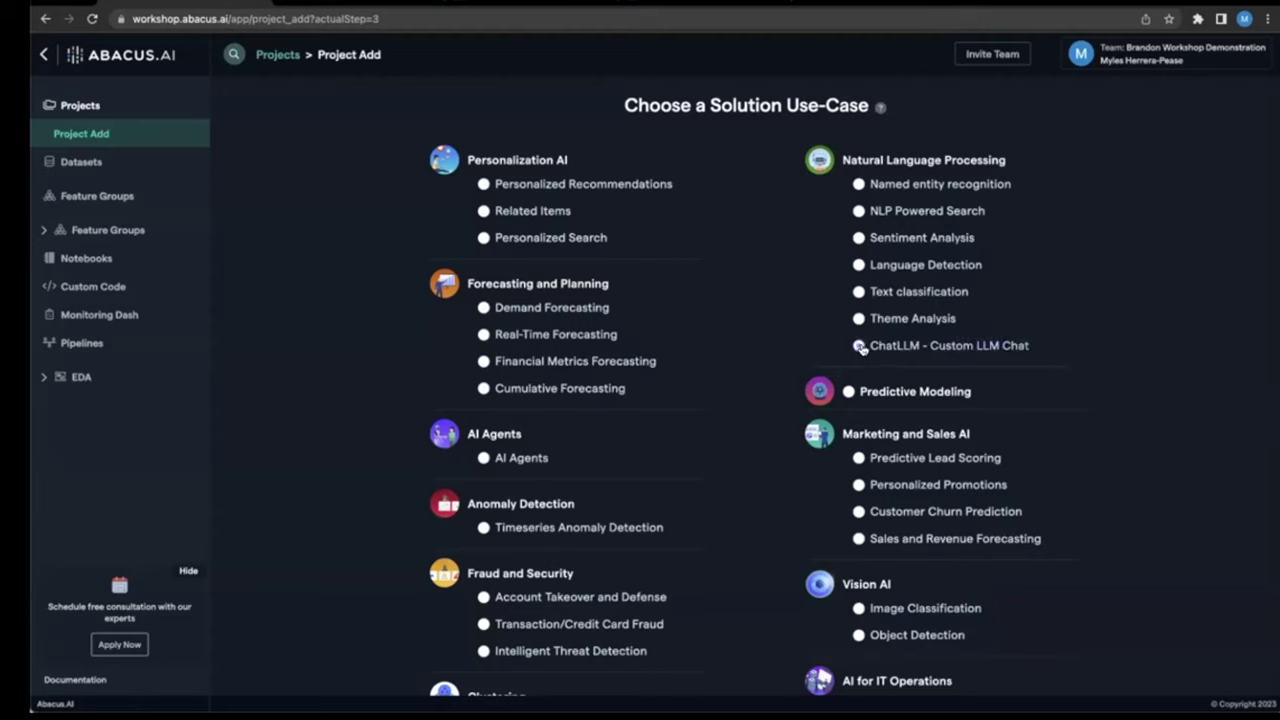
{"action": "left_click", "coordinate": [942, 347]}
{"action": "scroll", "coordinate": [717, 583], "scroll_direction": "down", "scroll_amount": 4}
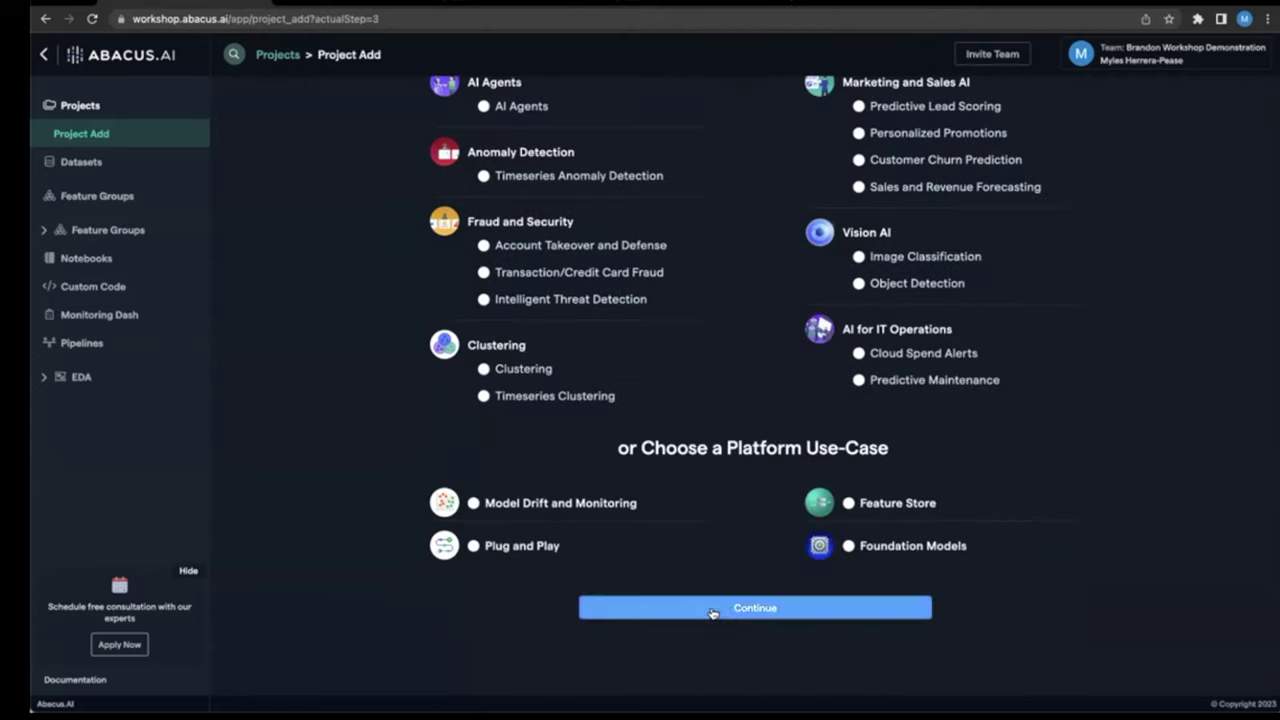
{"action": "left_click", "coordinate": [730, 610]}
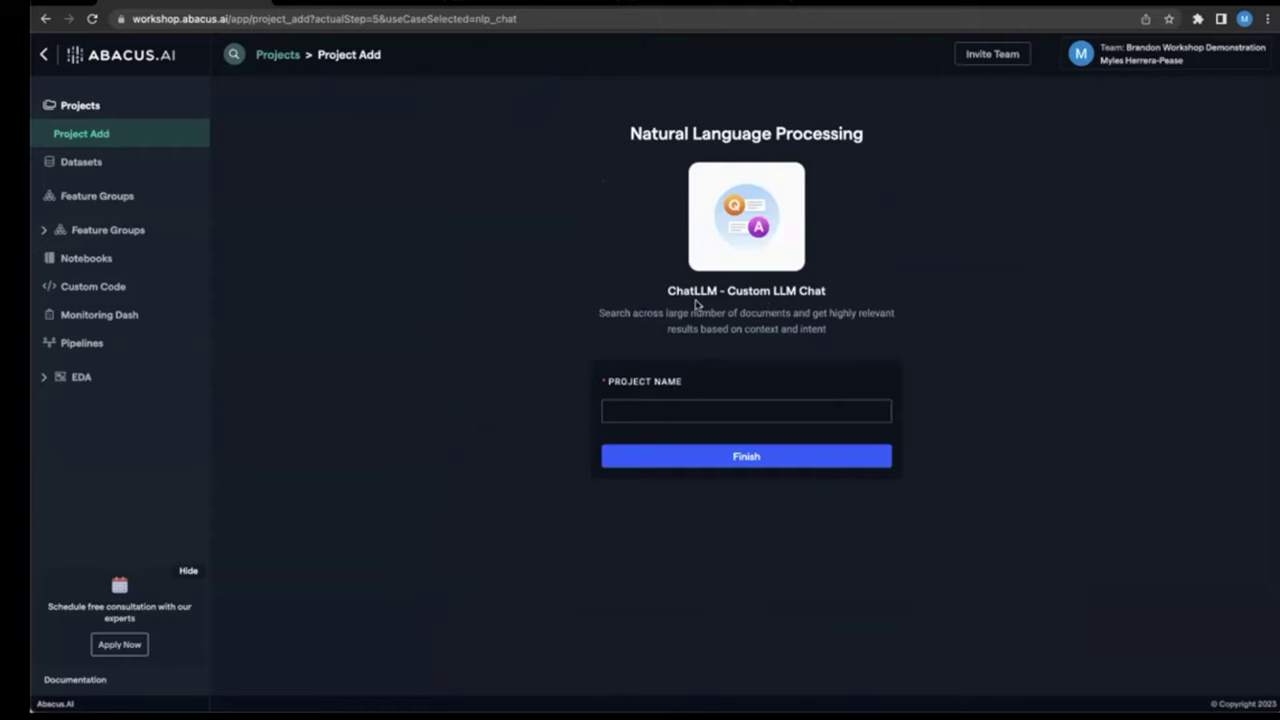
{"action": "left_click", "coordinate": [700, 411]}
{"action": "type", "text": "workshop"}
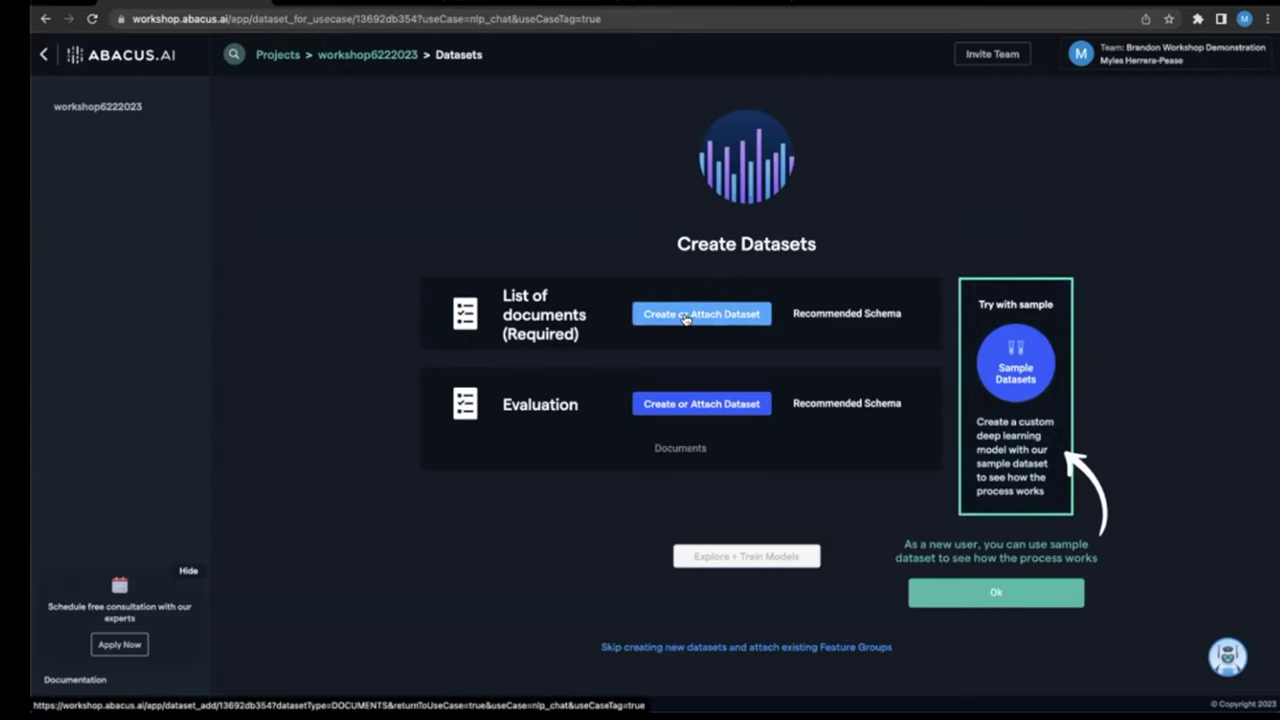
Create the required list-of-documents dataset as example6222023 by uploading the file q2-fy23-earnings.pdf
{"action": "left_click", "coordinate": [686, 318]}
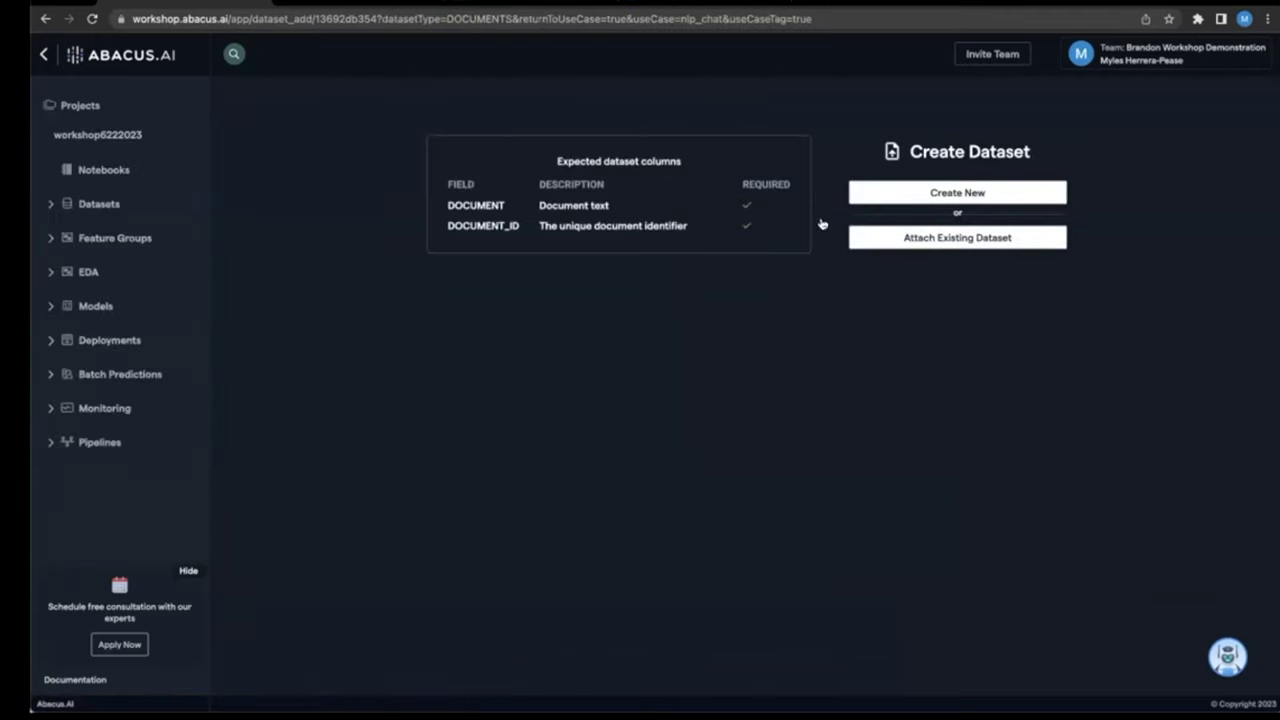
{"action": "left_click", "coordinate": [941, 192]}
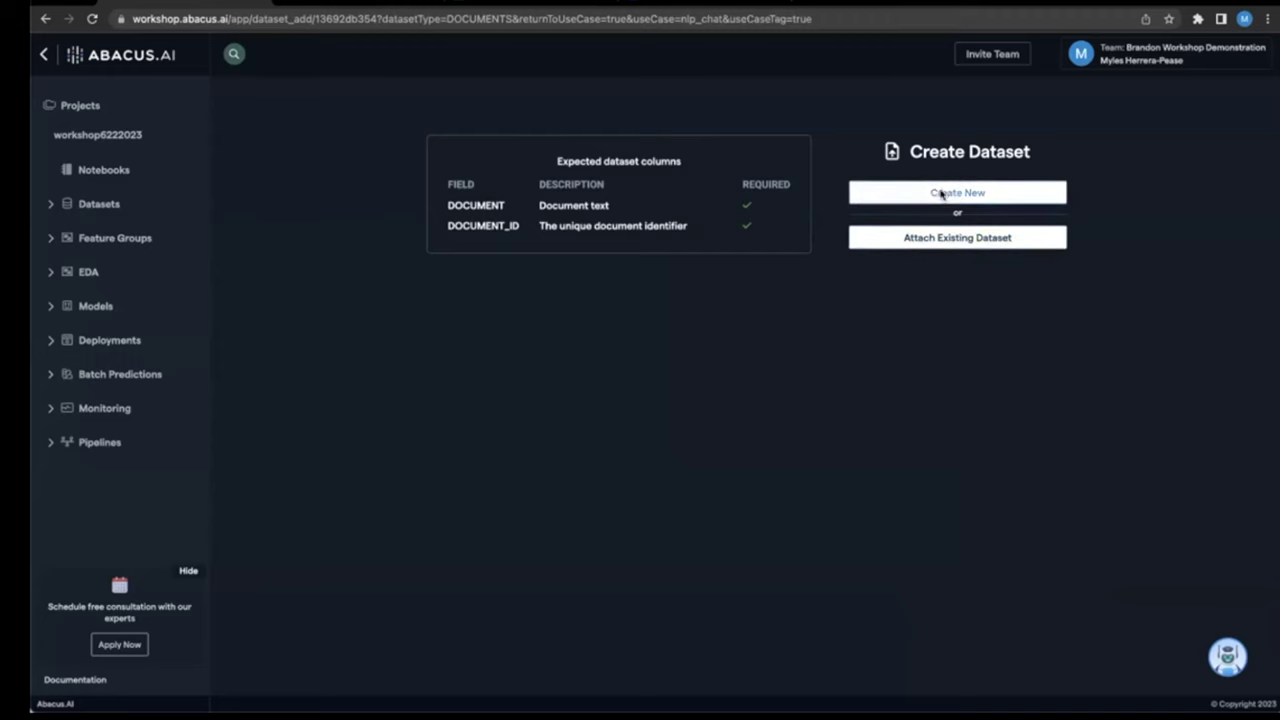
{"action": "key", "text": "ctrl+Tab"}
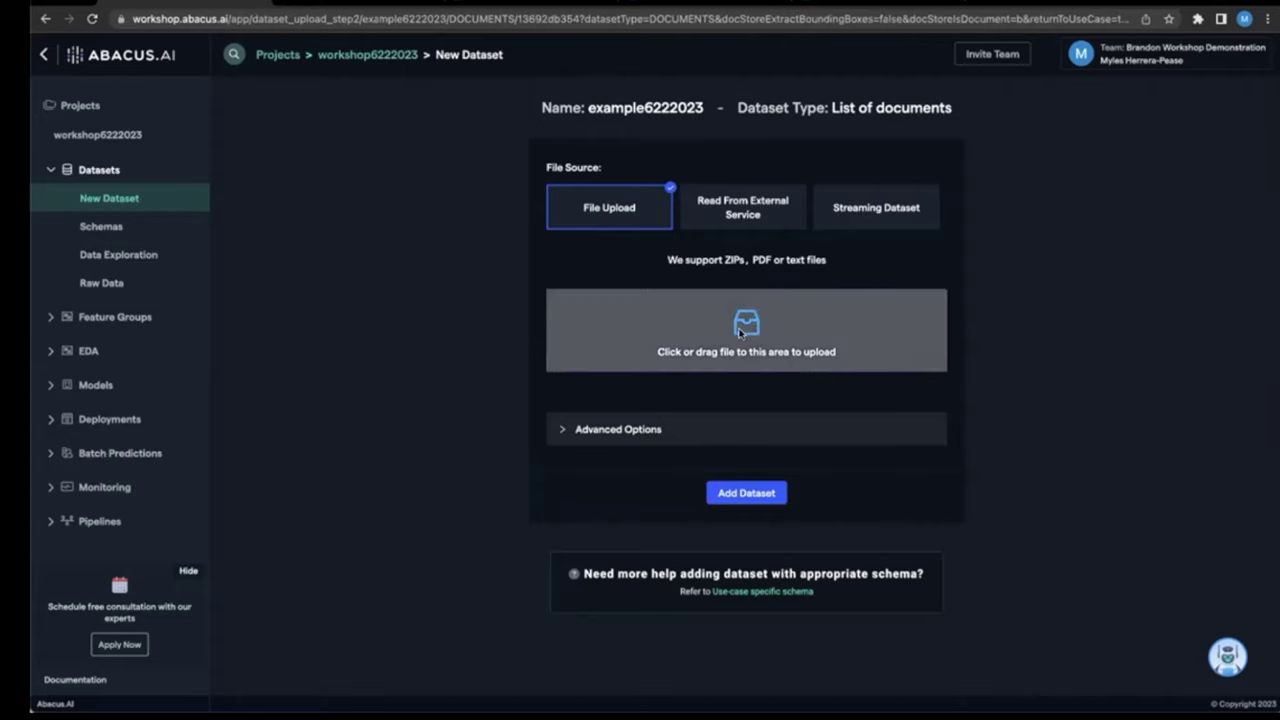
{"action": "left_click_drag", "start_coordinate": [722, 323], "coordinate": [722, 323]}
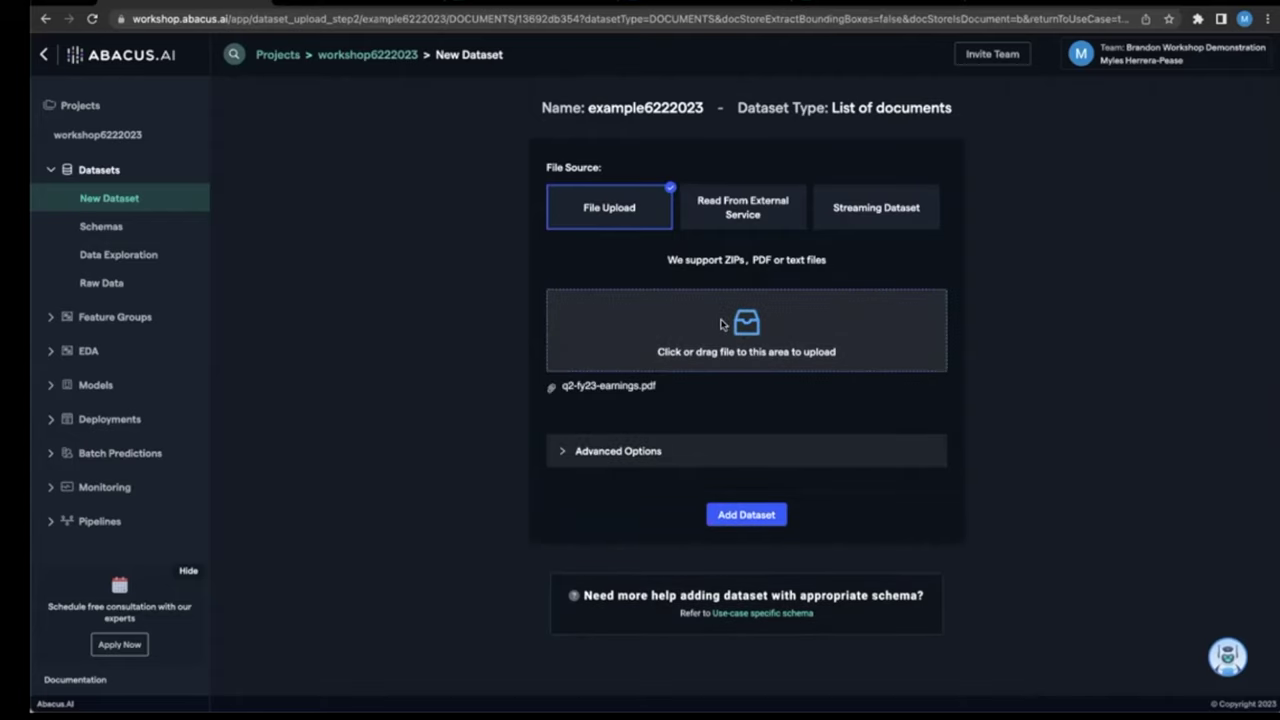
{"action": "left_click", "coordinate": [746, 514]}
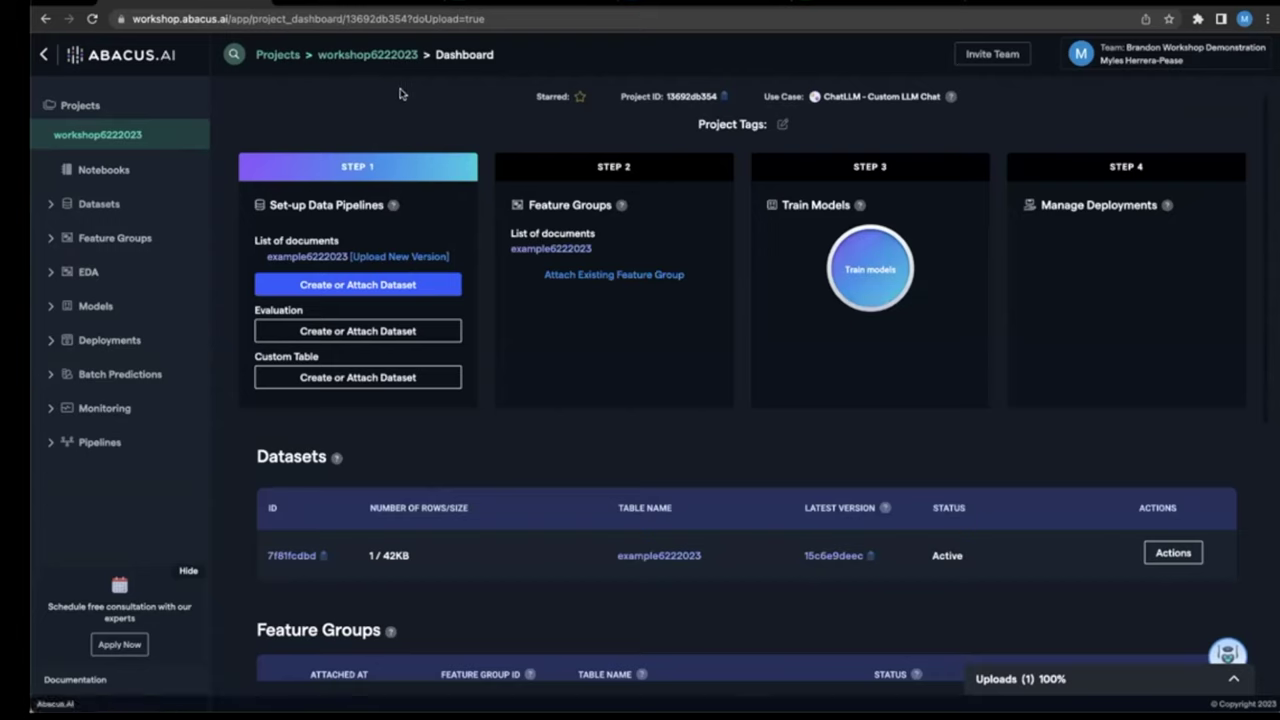
Start training a model for the workshop6222023 project and dismiss the training notice
{"action": "left_click", "coordinate": [110, 308]}
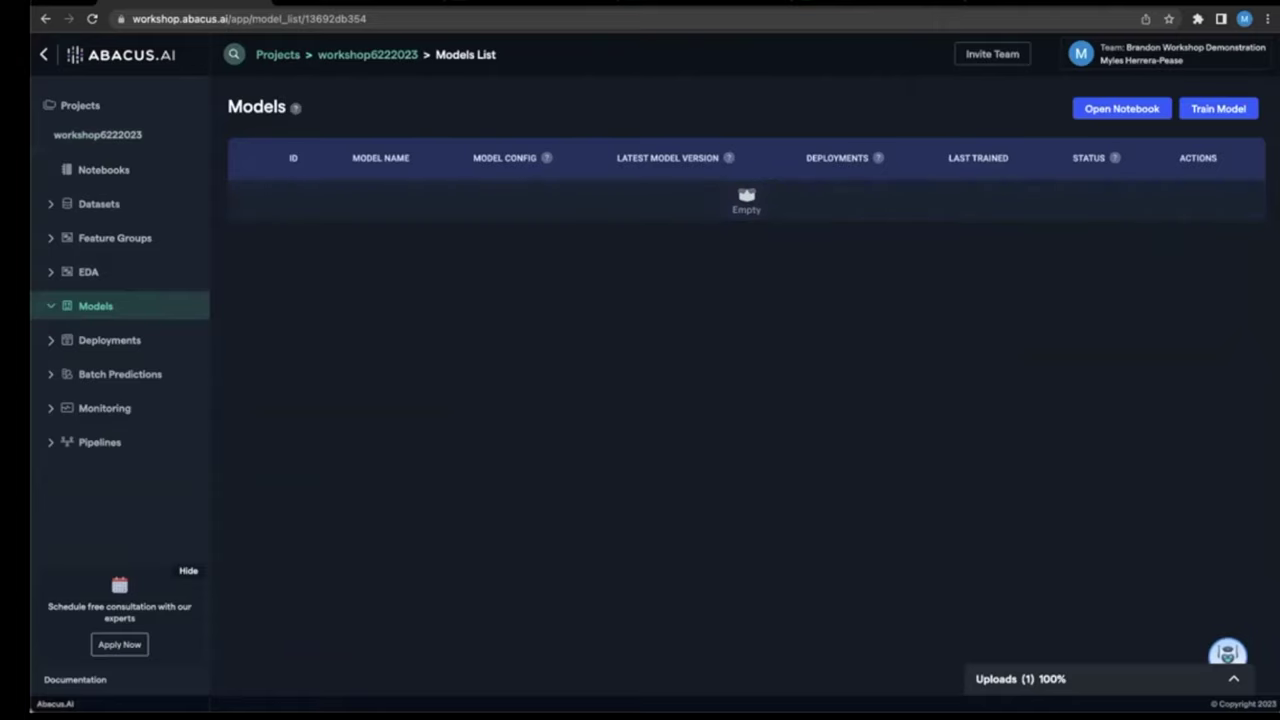
{"action": "left_click", "coordinate": [1218, 108]}
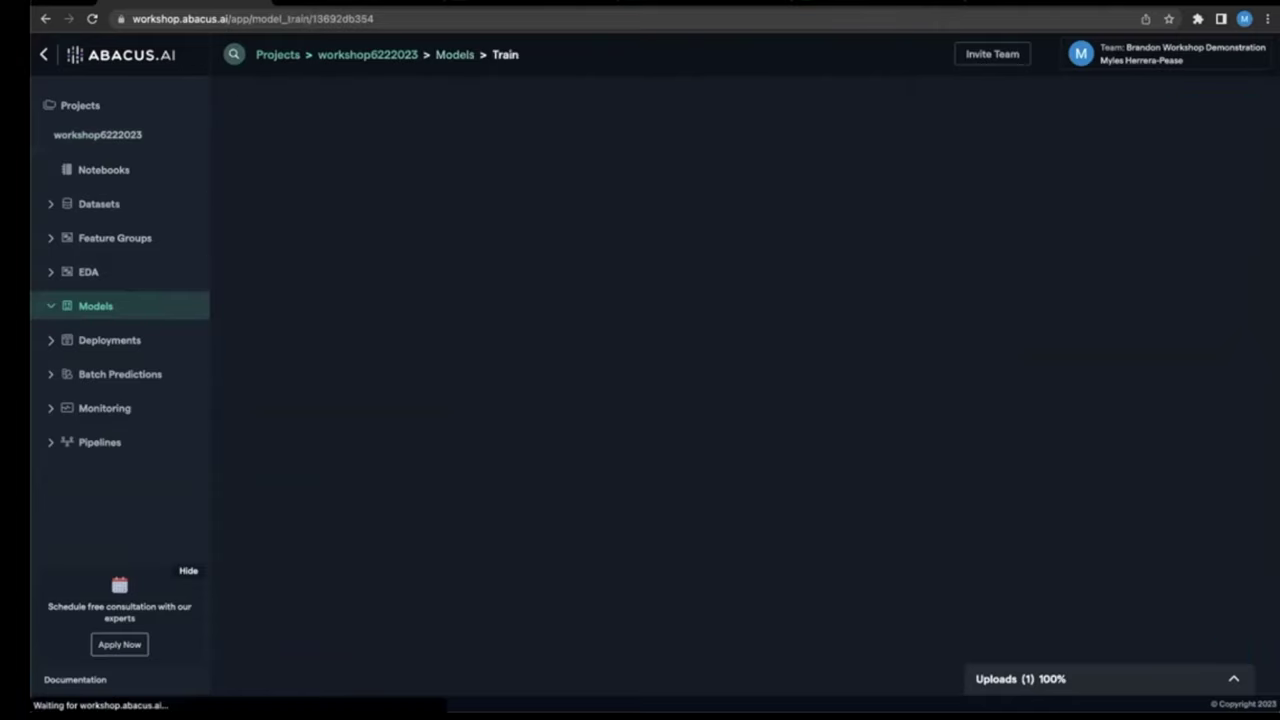
{"action": "left_click", "coordinate": [619, 581]}
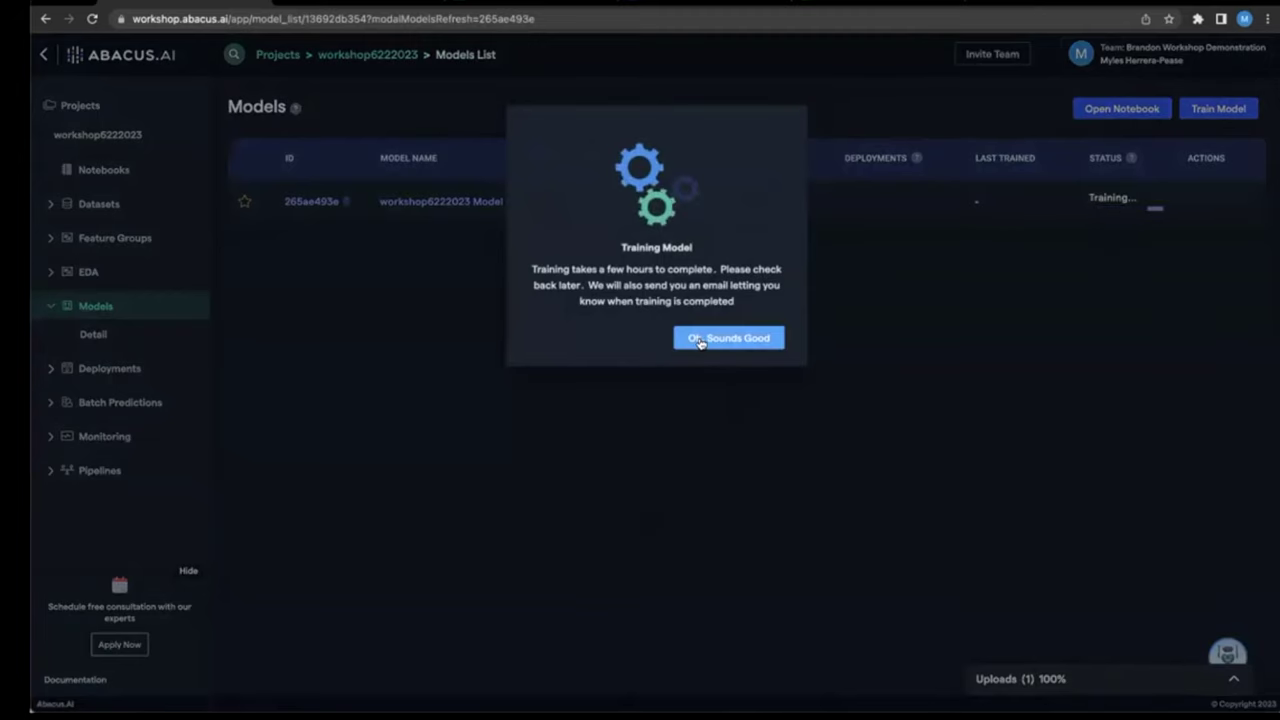
{"action": "left_click", "coordinate": [710, 340]}
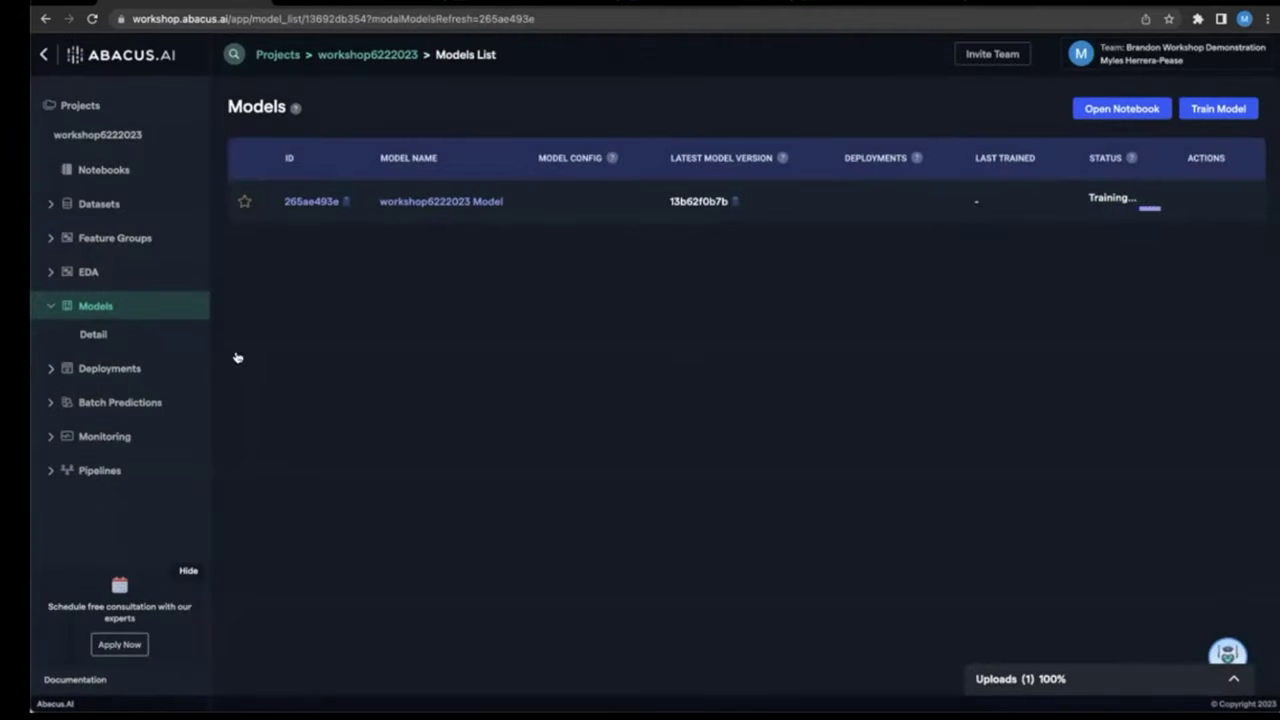
Switch to the Custom Chat Earnings project and open the details of its trained Custom Chat Earnings Model
{"action": "left_click", "coordinate": [124, 206]}
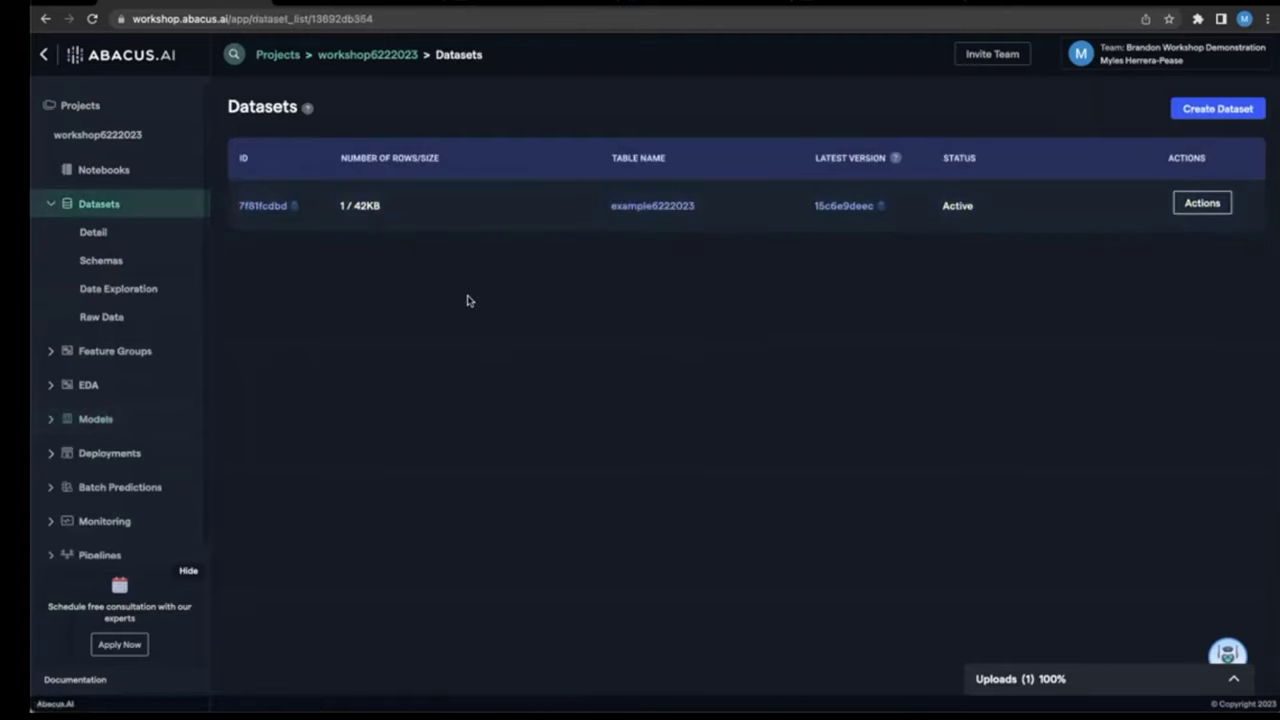
{"action": "left_click", "coordinate": [86, 421]}
{"action": "left_click", "coordinate": [938, 212]}
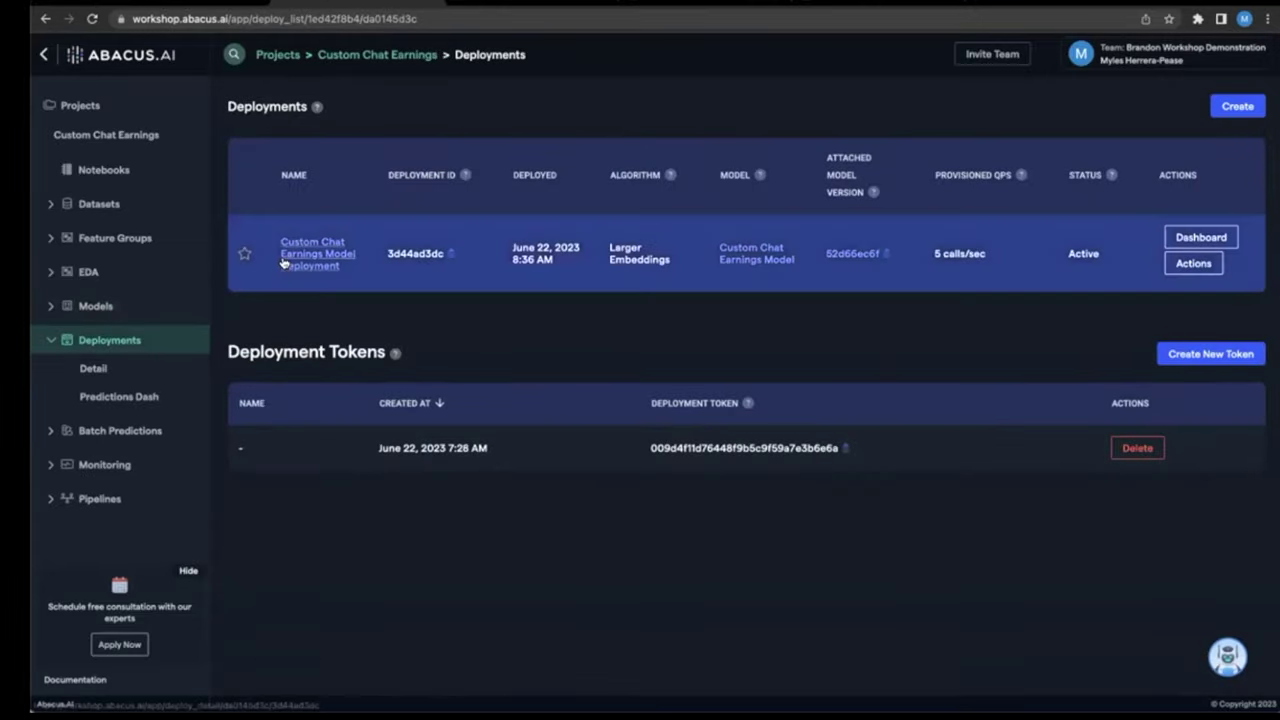
{"action": "left_click", "coordinate": [96, 305]}
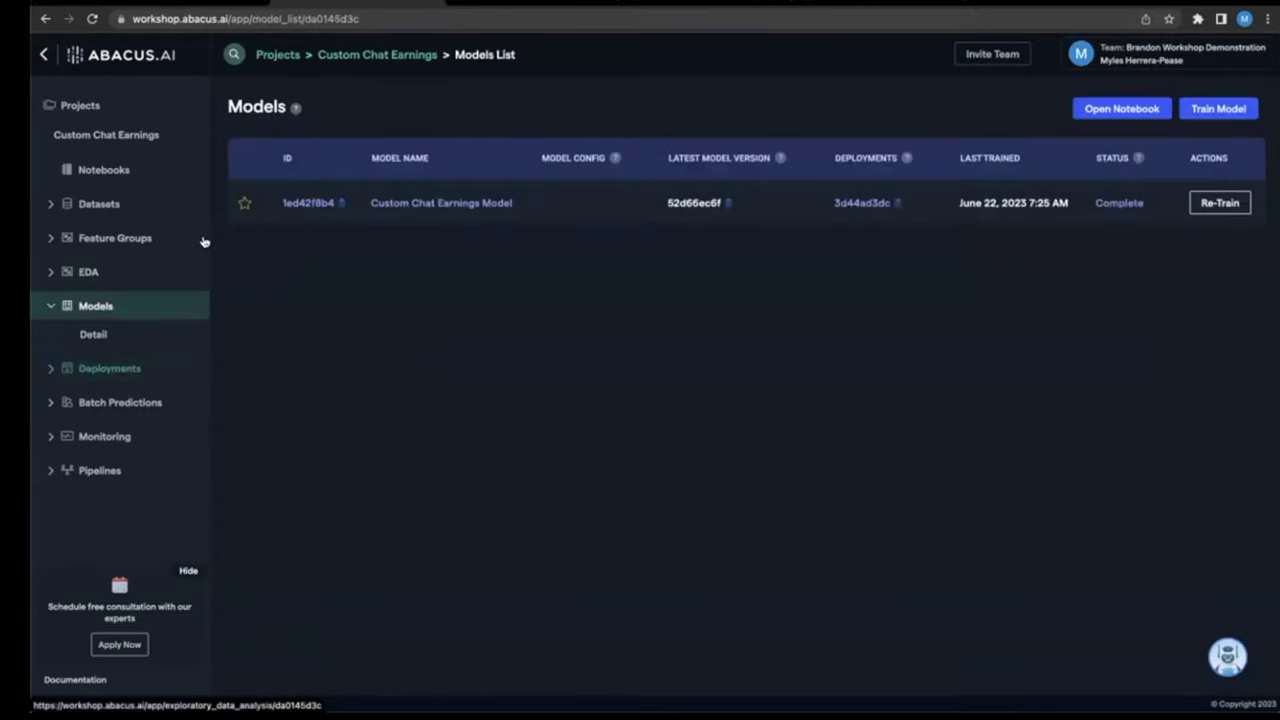
{"action": "left_click", "coordinate": [453, 205]}
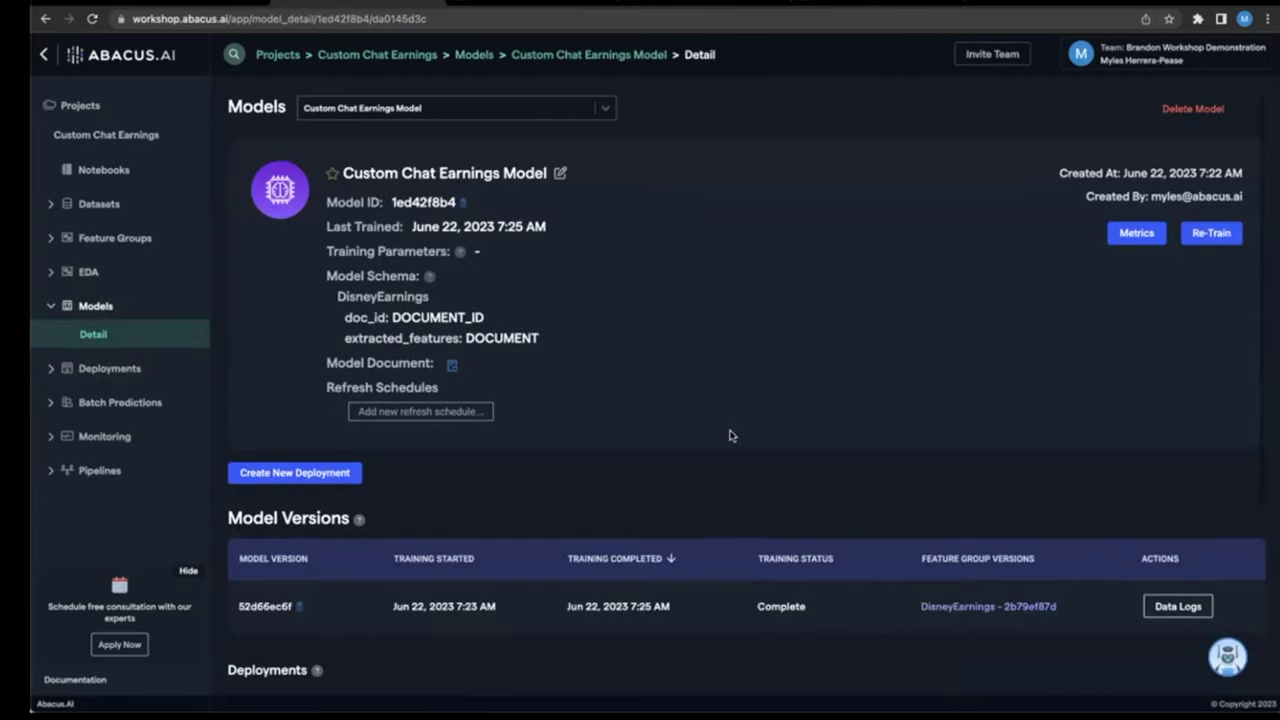
Deploy the latest version of the Custom Chat Earnings Model as Offline Batch + RealTime with 5 calls per second and the default name
{"action": "scroll", "coordinate": [729, 435], "scroll_direction": "down", "scroll_amount": 1}
{"action": "scroll", "coordinate": [729, 435], "scroll_direction": "down", "scroll_amount": 1}
{"action": "scroll", "coordinate": [729, 435], "scroll_direction": "up", "scroll_amount": 1}
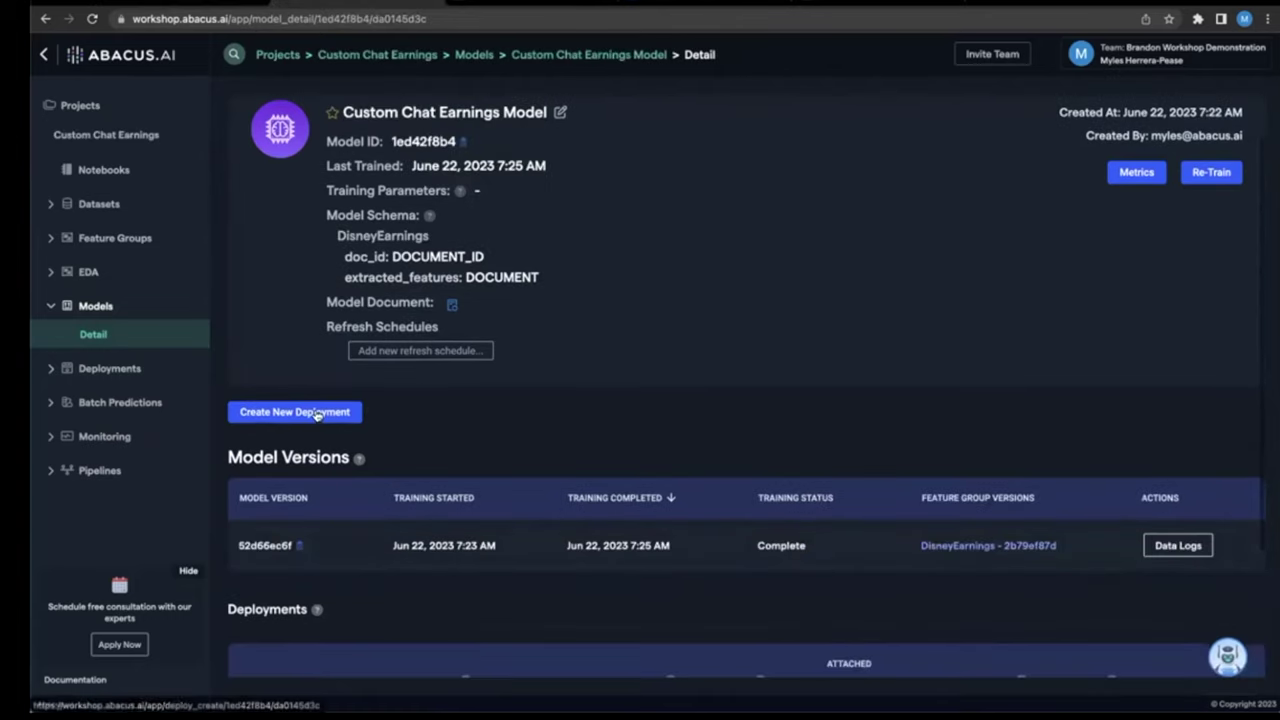
{"action": "left_click", "coordinate": [316, 414]}
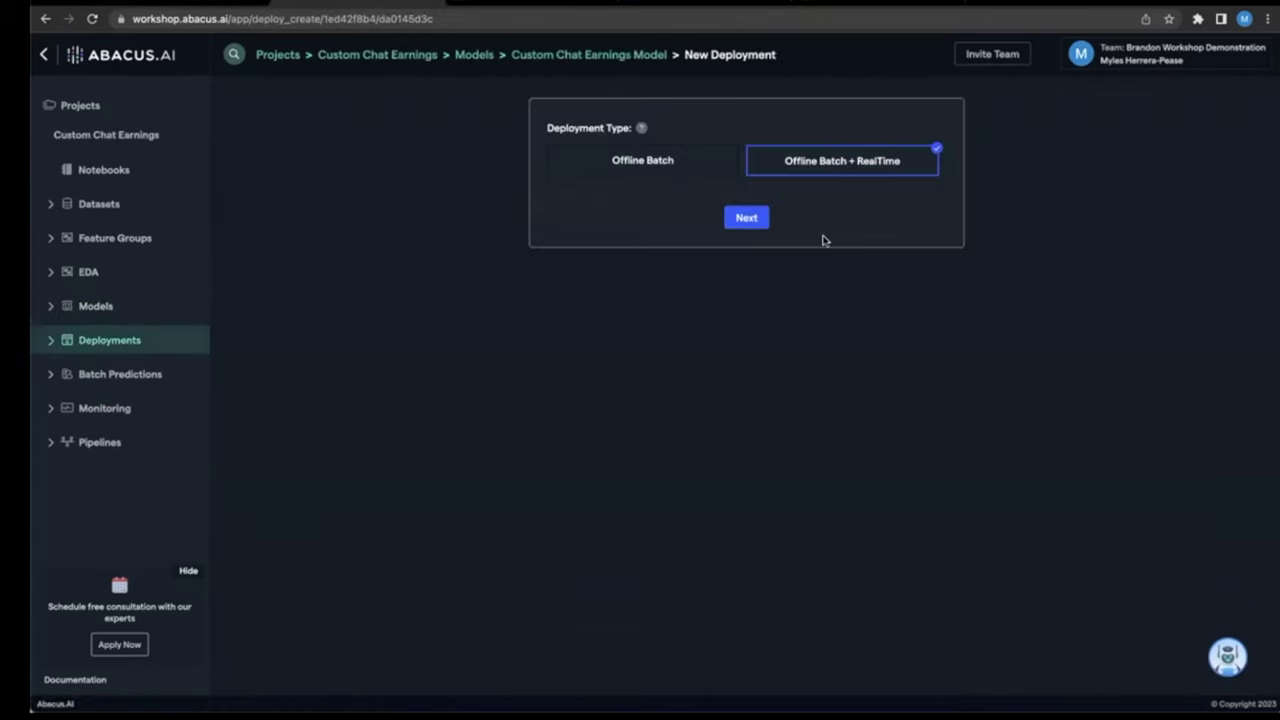
{"action": "left_click", "coordinate": [746, 220]}
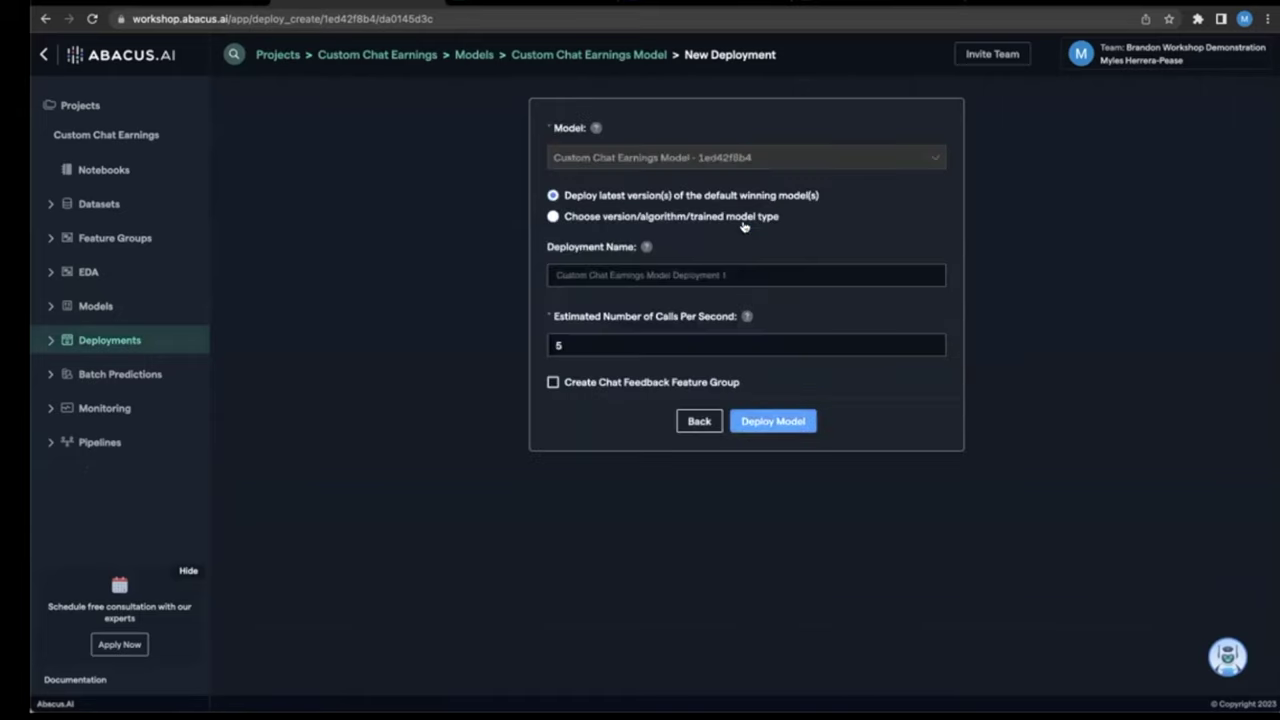
{"action": "left_click", "coordinate": [775, 424]}
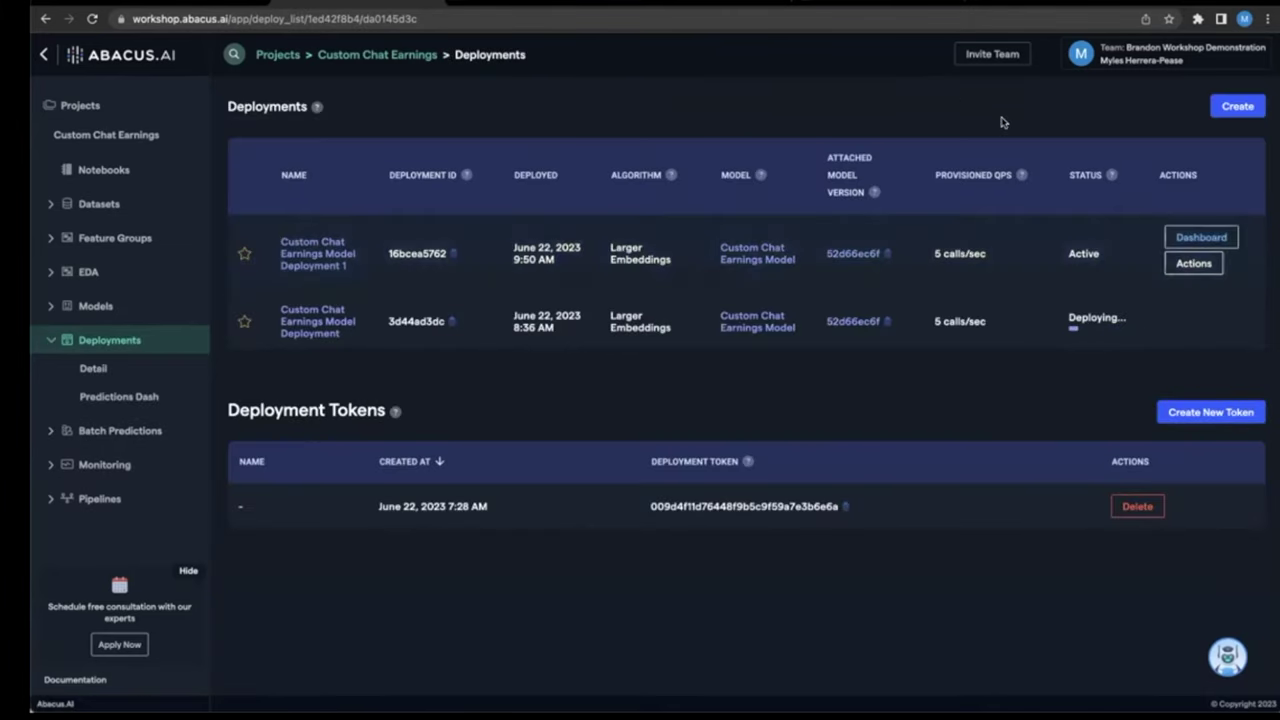
Open the chat dashboard of Custom Chat Earnings Model Deployment 1 and ask "How much did revenue grow for the quarter?"
{"action": "left_click", "coordinate": [1201, 237]}
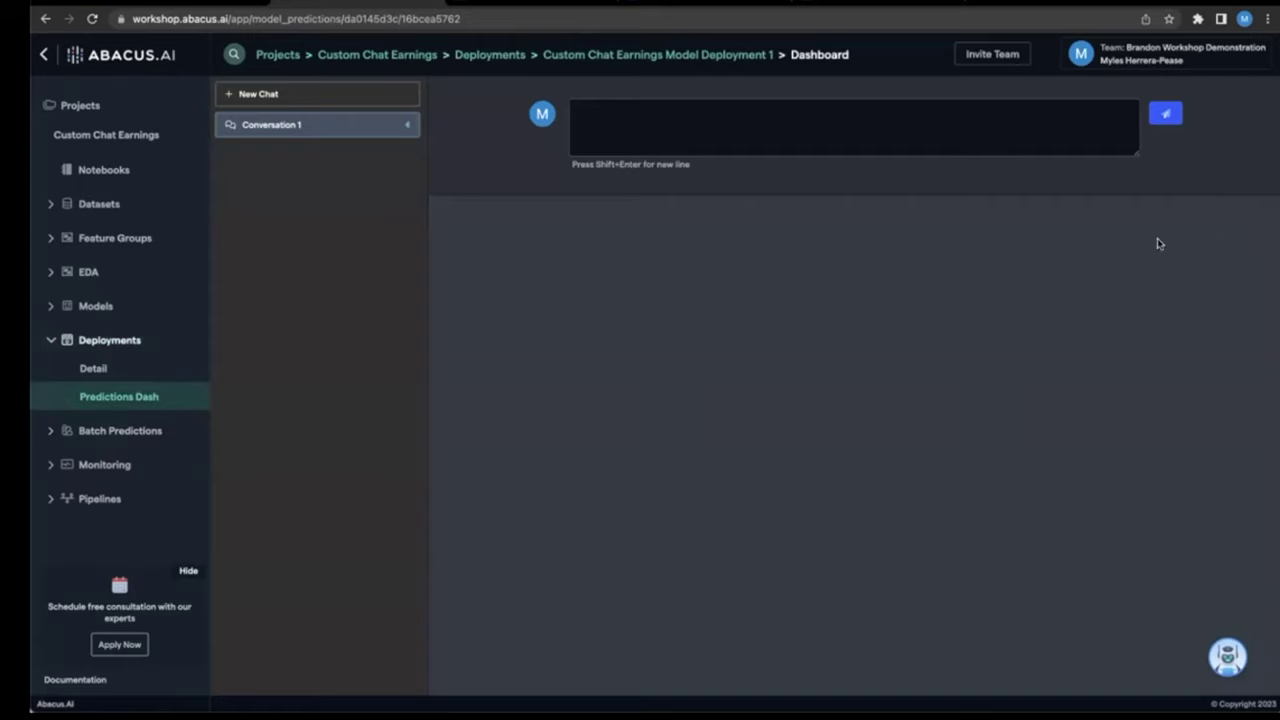
{"action": "left_click", "coordinate": [694, 124]}
{"action": "type", "text": "How much did revenue grow for the quarter?"}
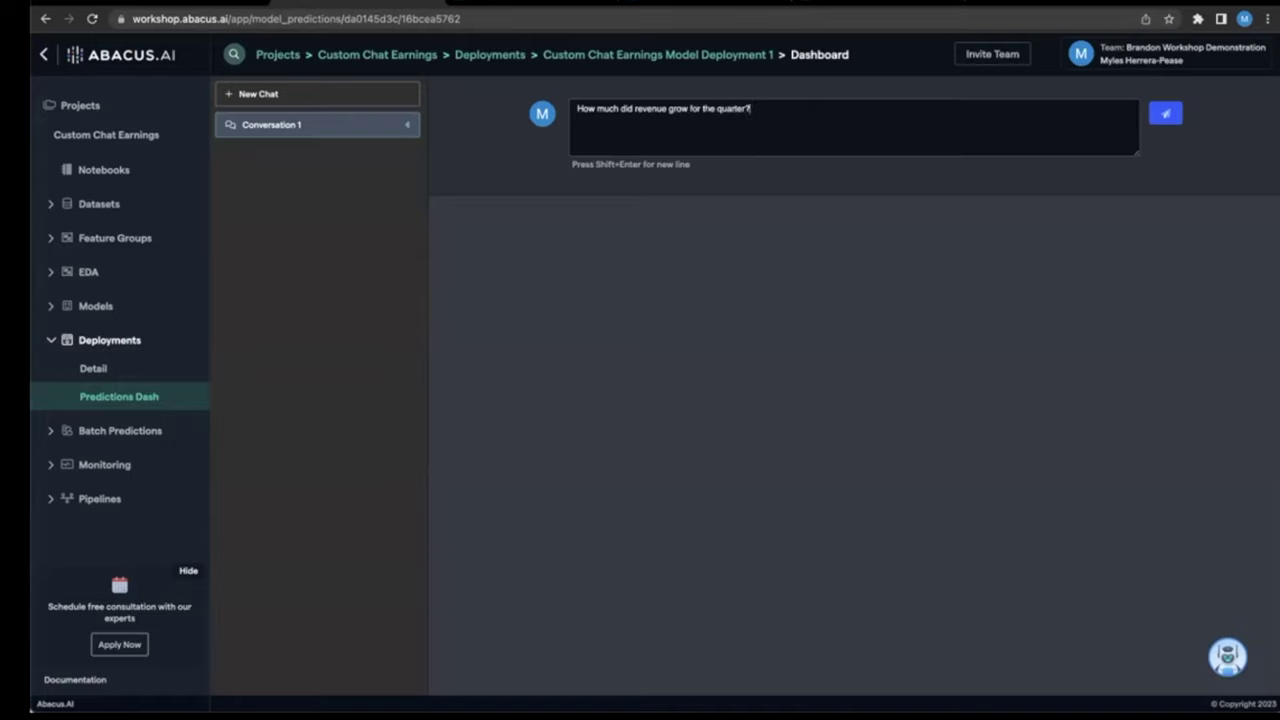
{"action": "key", "text": "Return"}
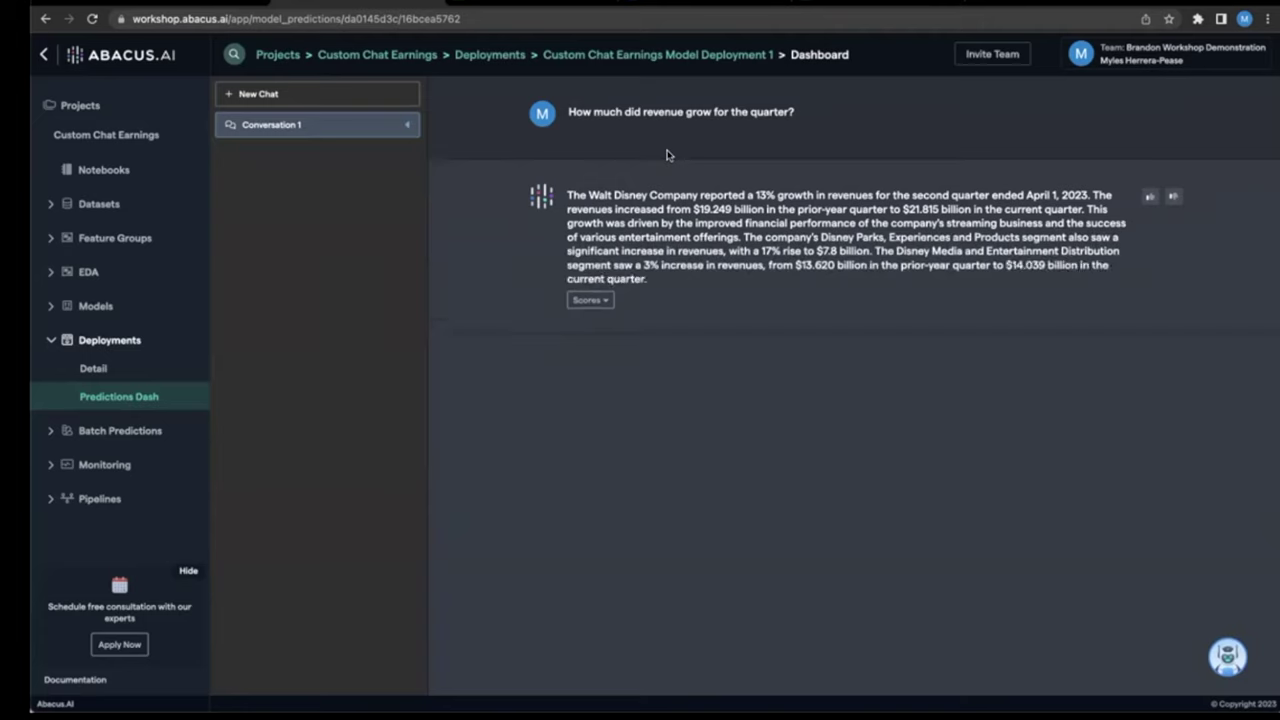
Ask the follow-up question "How much supplemental revenue came in from international parks?" in the same conversation
{"action": "left_click", "coordinate": [701, 394]}
{"action": "type", "text": "Ho"}
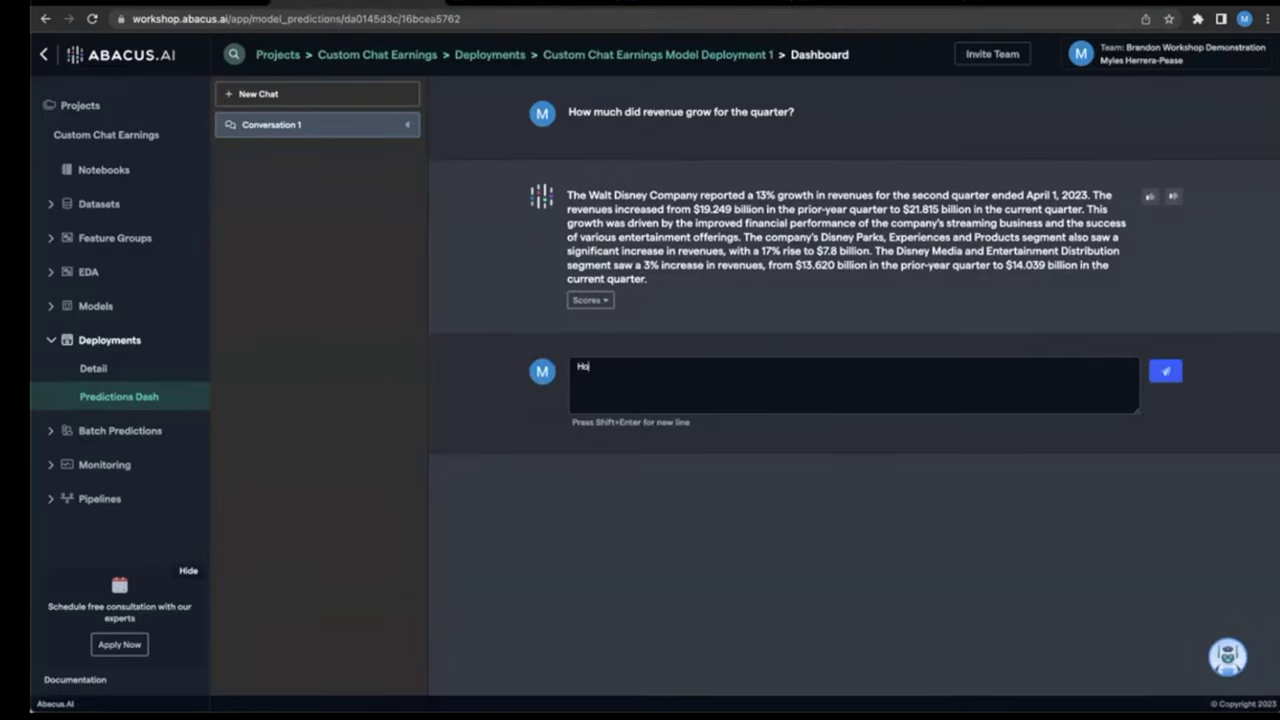
{"action": "type", "text": "w much supplemental revenue came in from "}
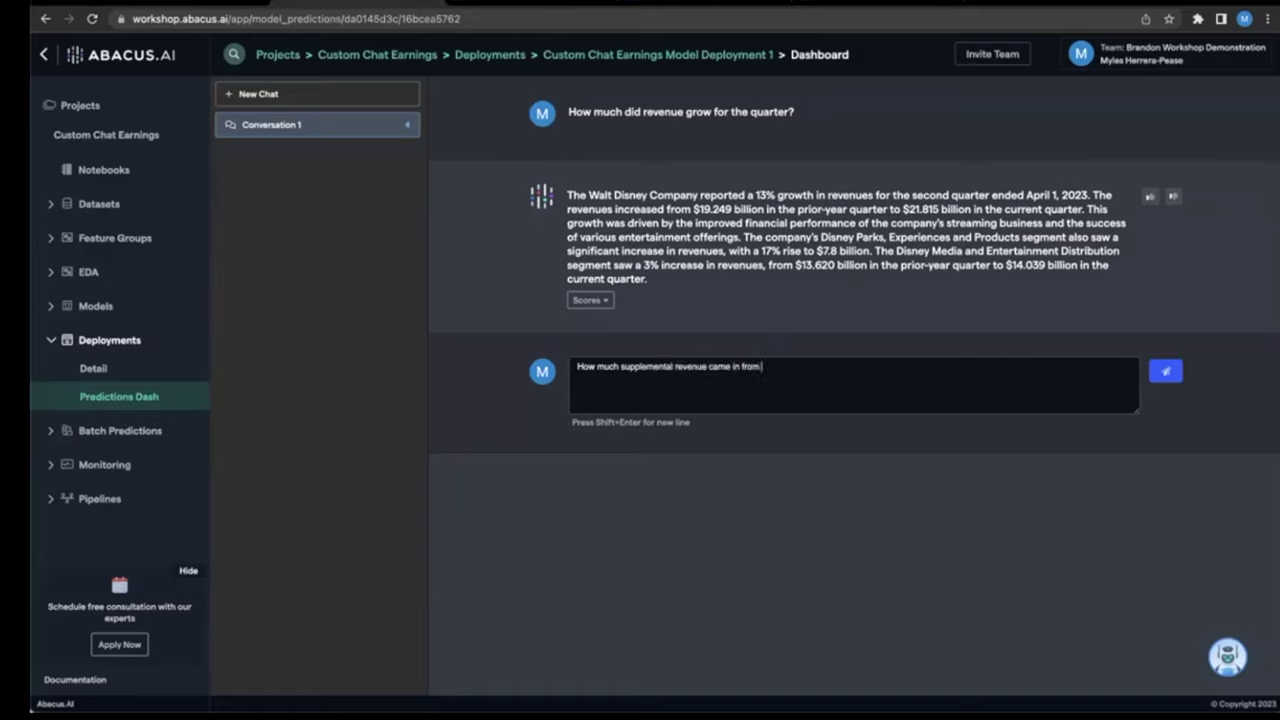
{"action": "type", "text": "international parks?"}
{"action": "key", "text": "Return"}
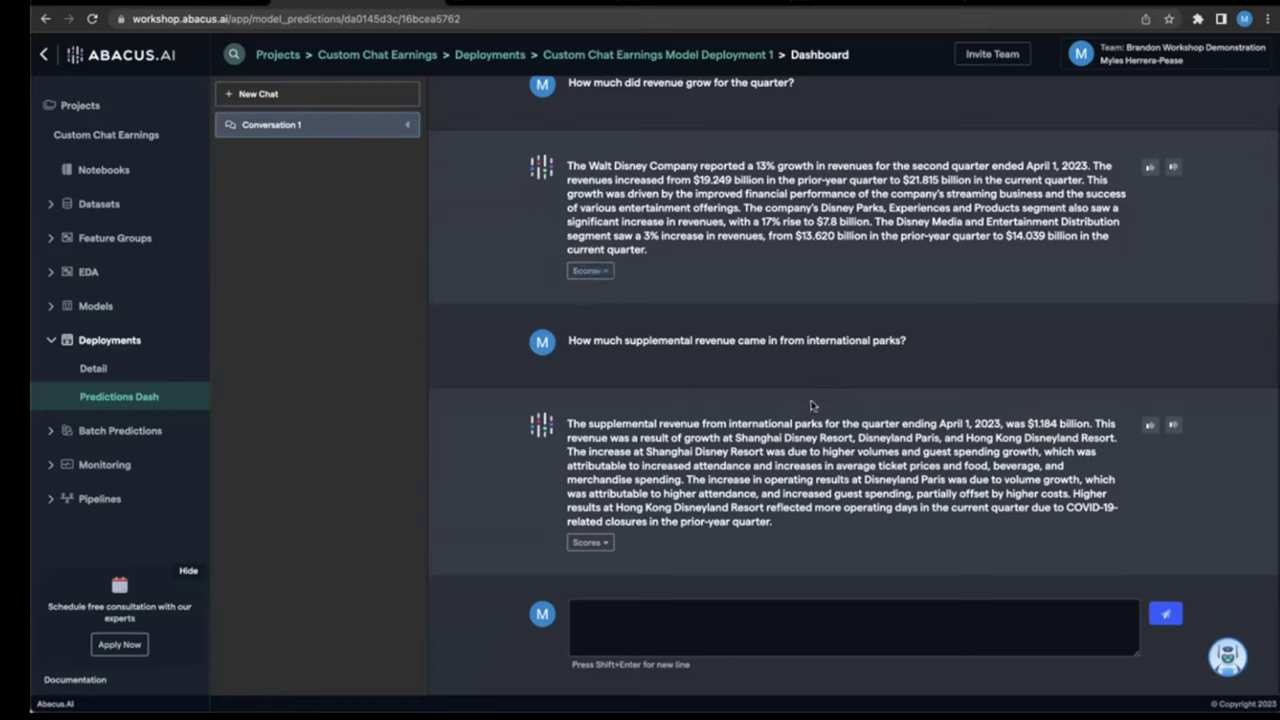
{"action": "left_click", "coordinate": [985, 619]}
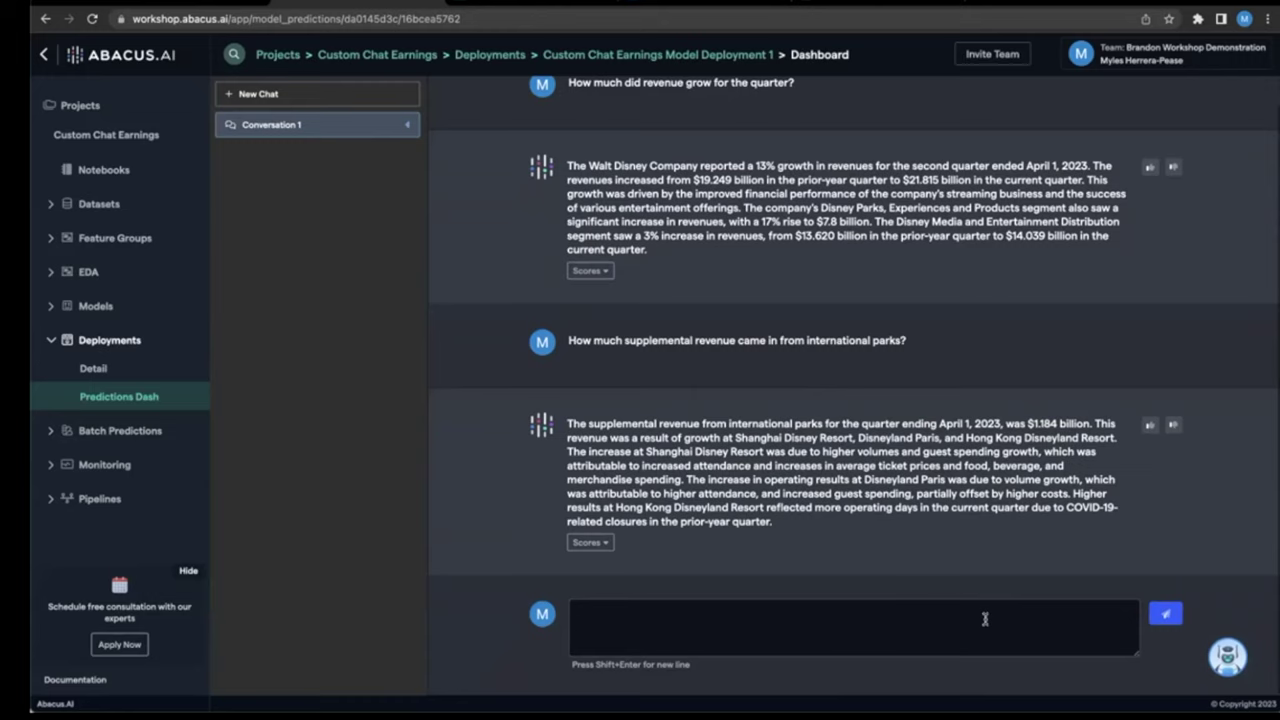